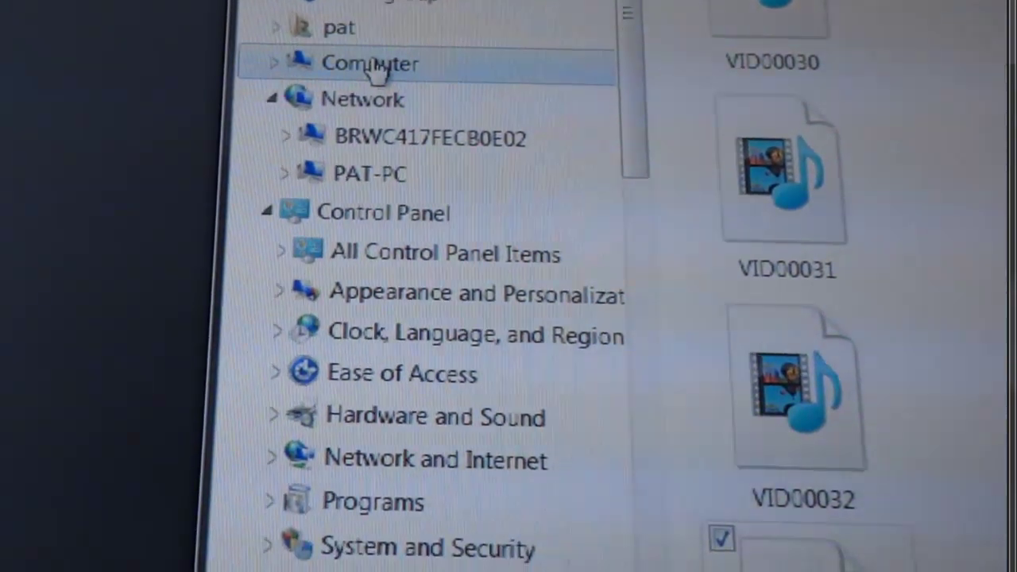
Step: Copy VID00033 into the Video folder on Removable Disk (N:) via a new Computer window
{"action": "right_click", "coordinate": [350, 63]}
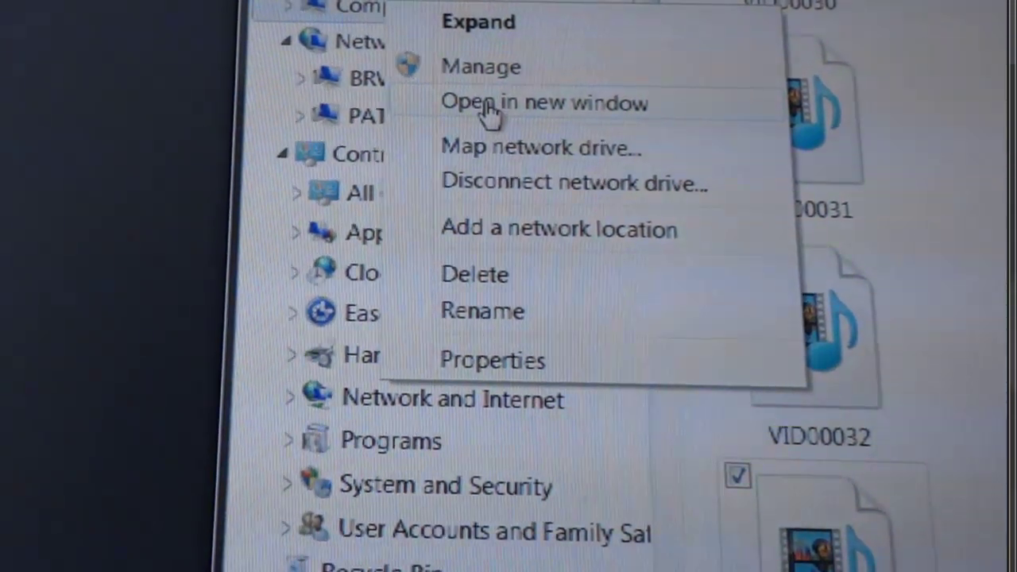
{"action": "left_click", "coordinate": [485, 143]}
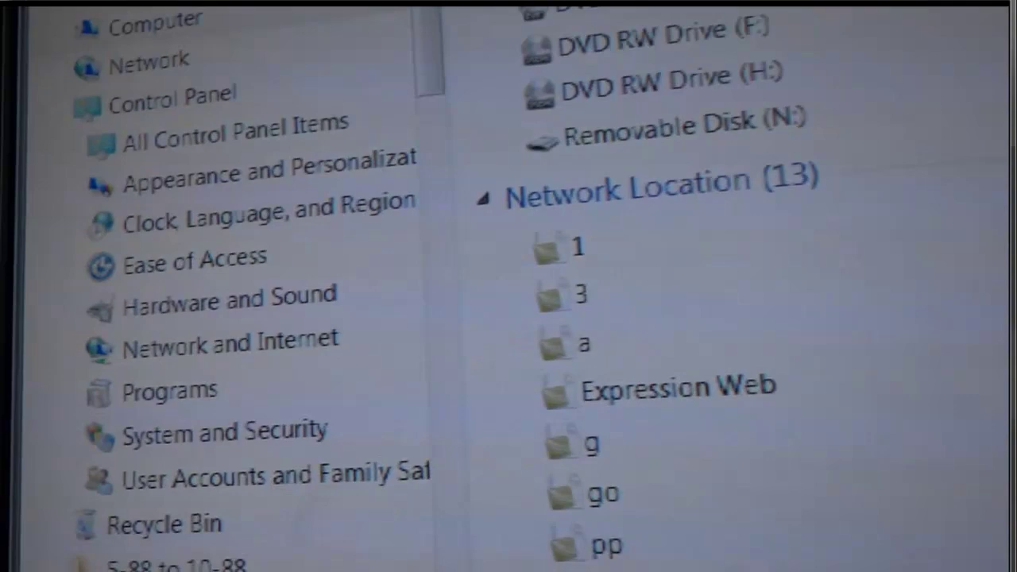
{"action": "mouse_move", "coordinate": [595, 275]}
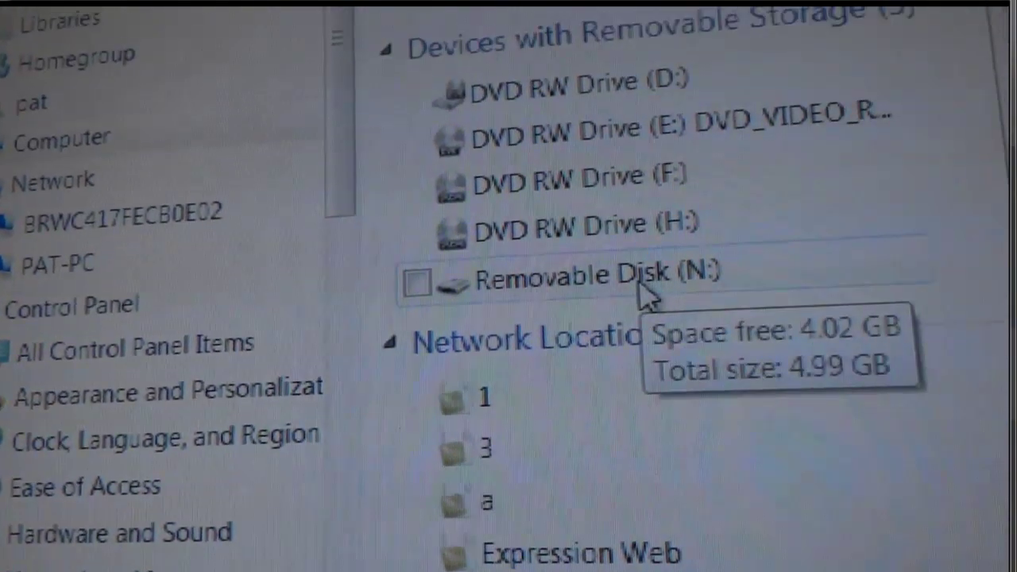
{"action": "double_click", "coordinate": [624, 317]}
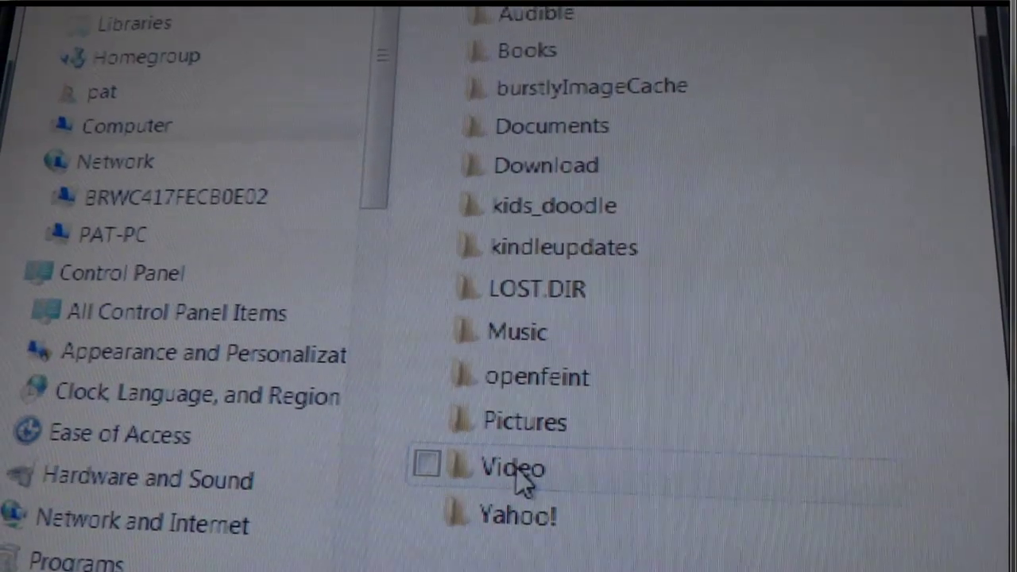
{"action": "double_click", "coordinate": [512, 474]}
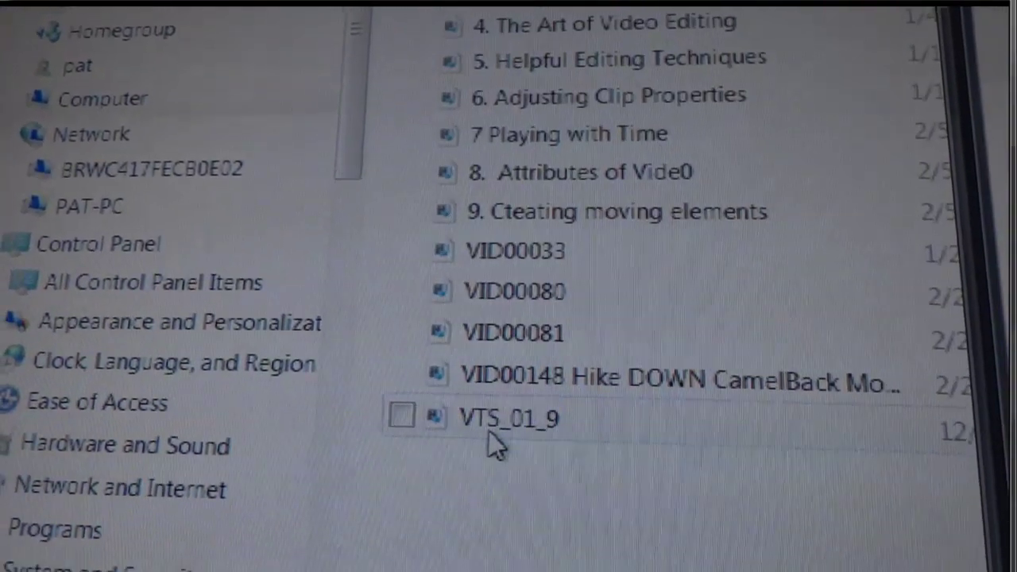
{"action": "mouse_move", "coordinate": [504, 222]}
{"action": "left_mouse_down"}
{"action": "mouse_move", "coordinate": [934, 489]}
{"action": "mouse_move", "coordinate": [719, 480]}
{"action": "mouse_move", "coordinate": [477, 497]}
{"action": "left_mouse_up"}
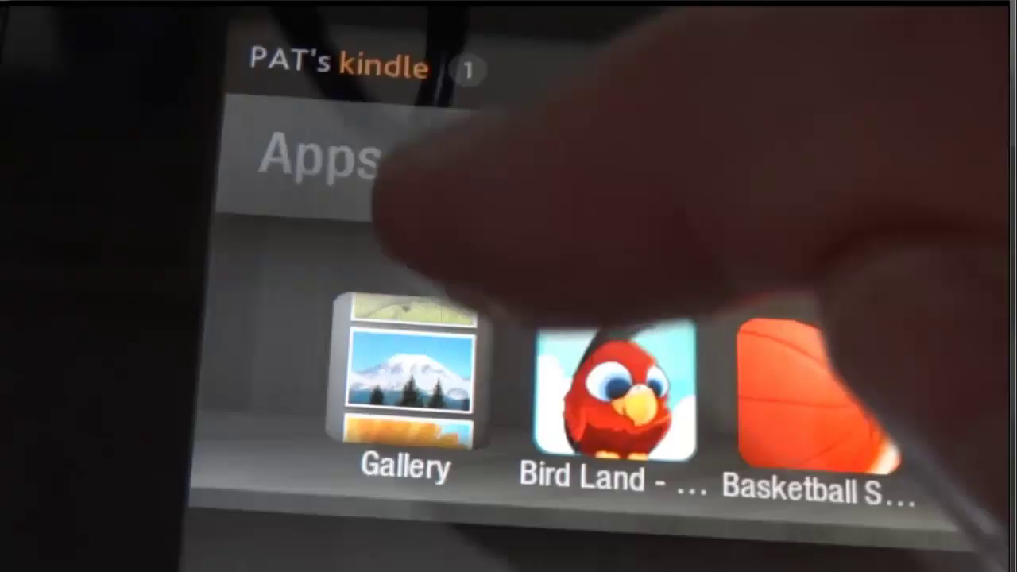
Step: Launch Gallery on the Kindle Fire and open the Video album's thumbnail grid
{"action": "left_click", "coordinate": [305, 250]}
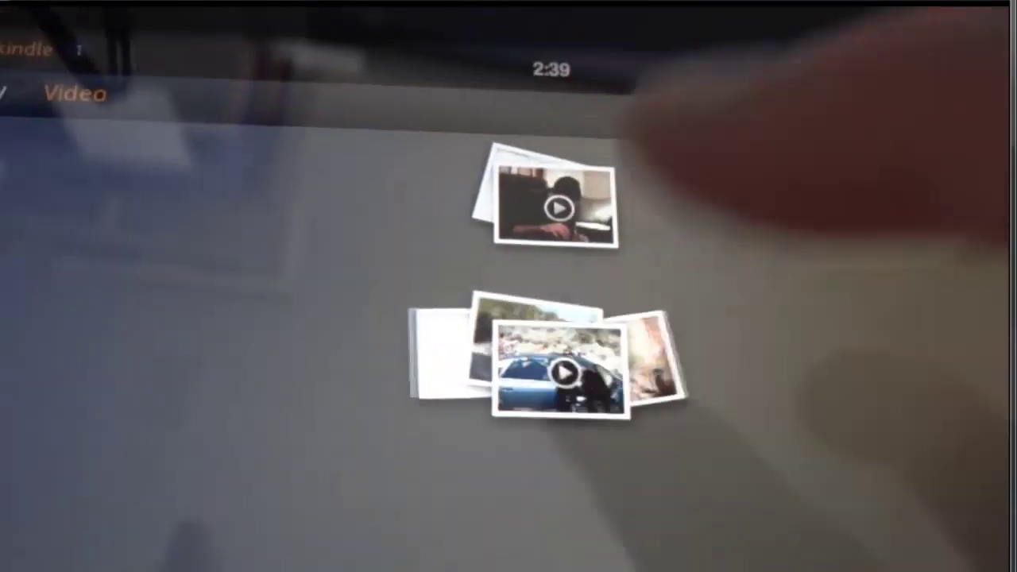
{"action": "left_click", "coordinate": [561, 366]}
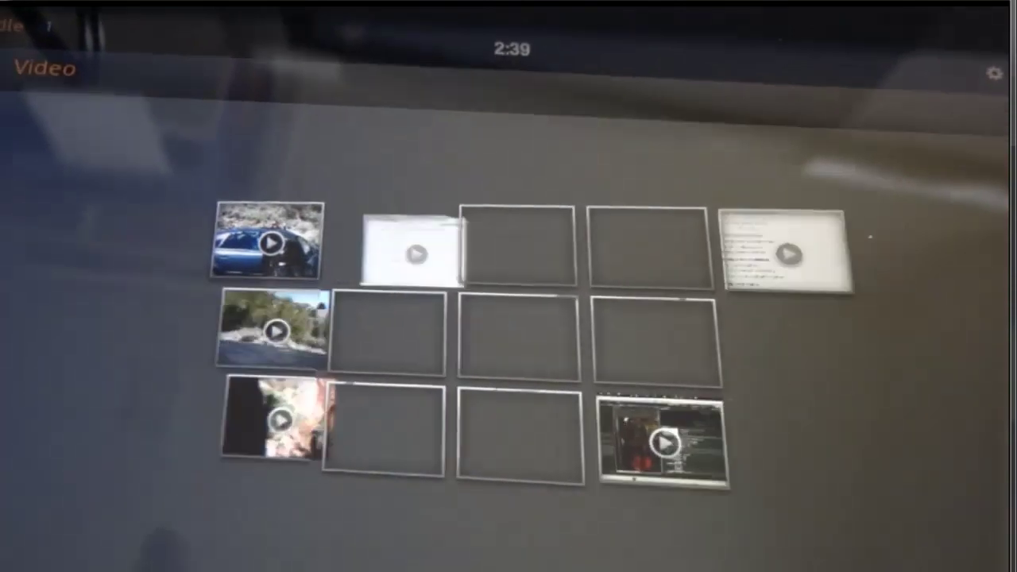